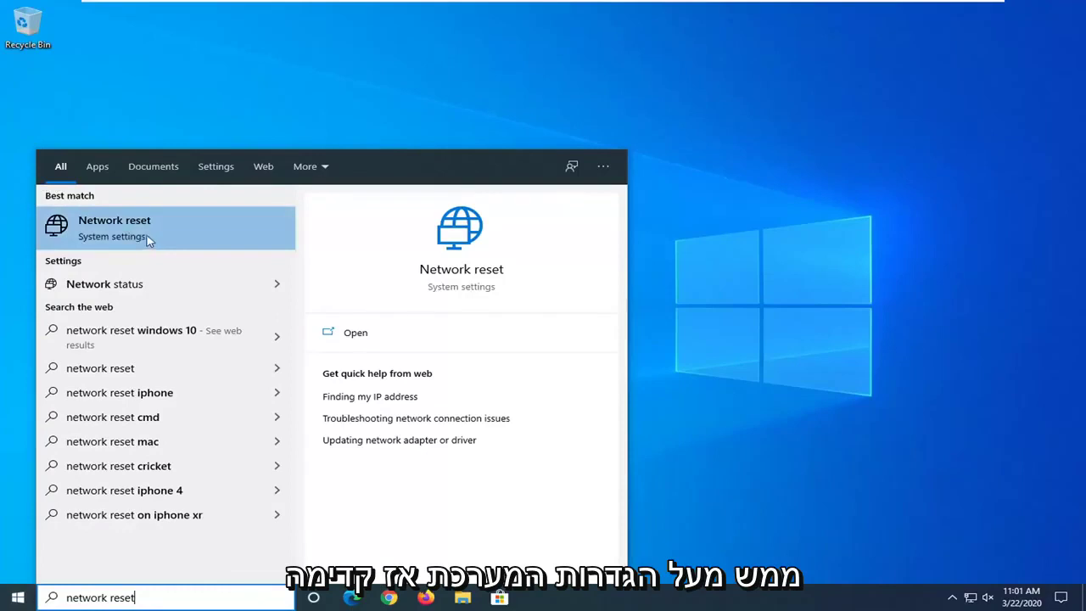
- Open the Network reset page from search results and make the Settings window taller
left_click(149, 241)
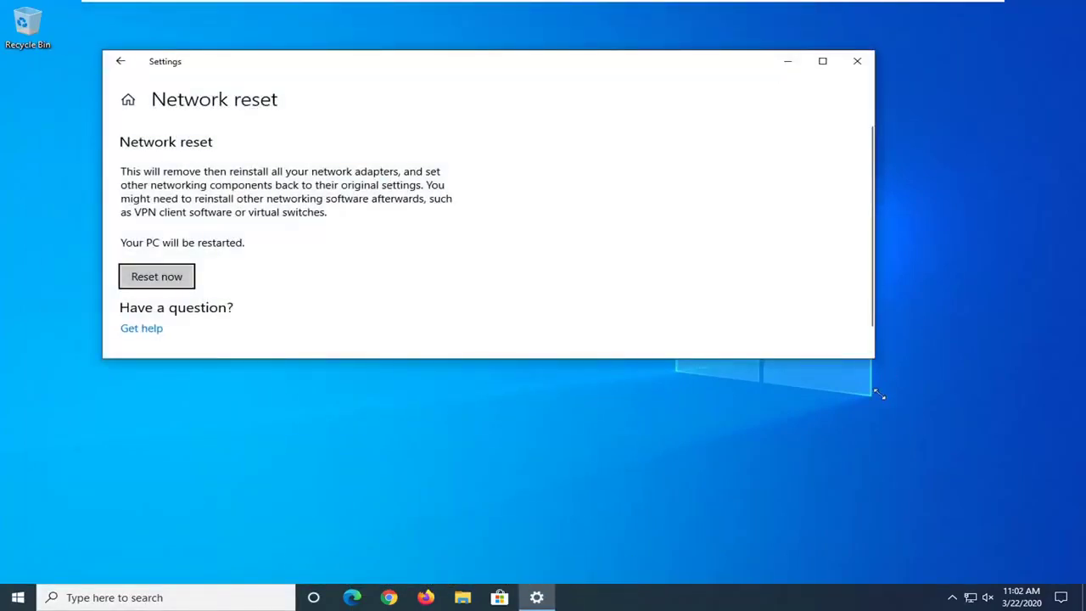
left_click_drag(879, 395, 879, 519)
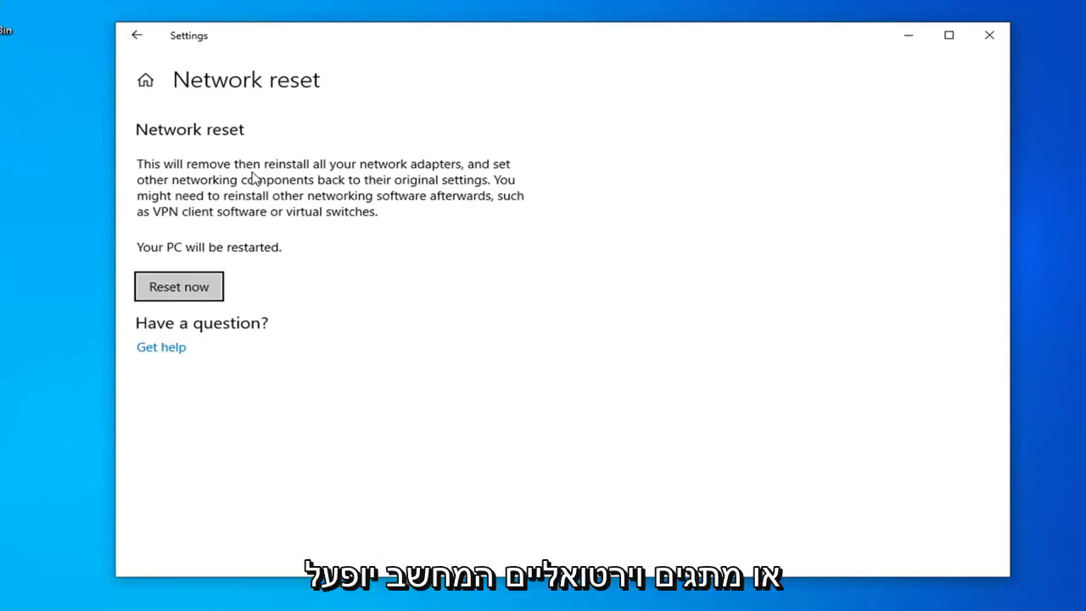
- Confirm Reset now, dismiss the 5-minute shutdown notice, and close Settings
left_click(204, 291)
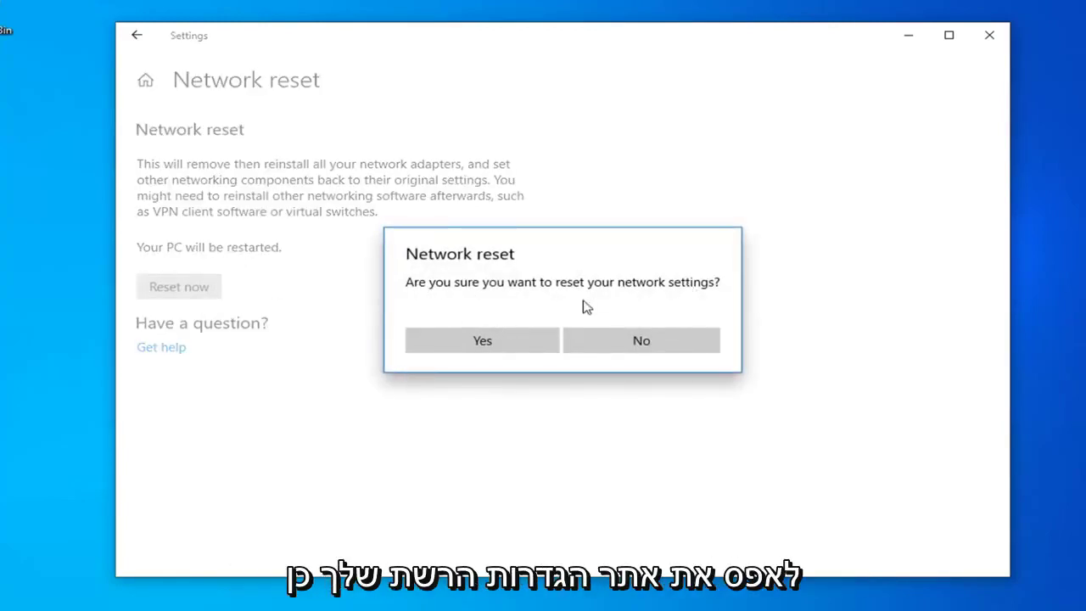
left_click(497, 347)
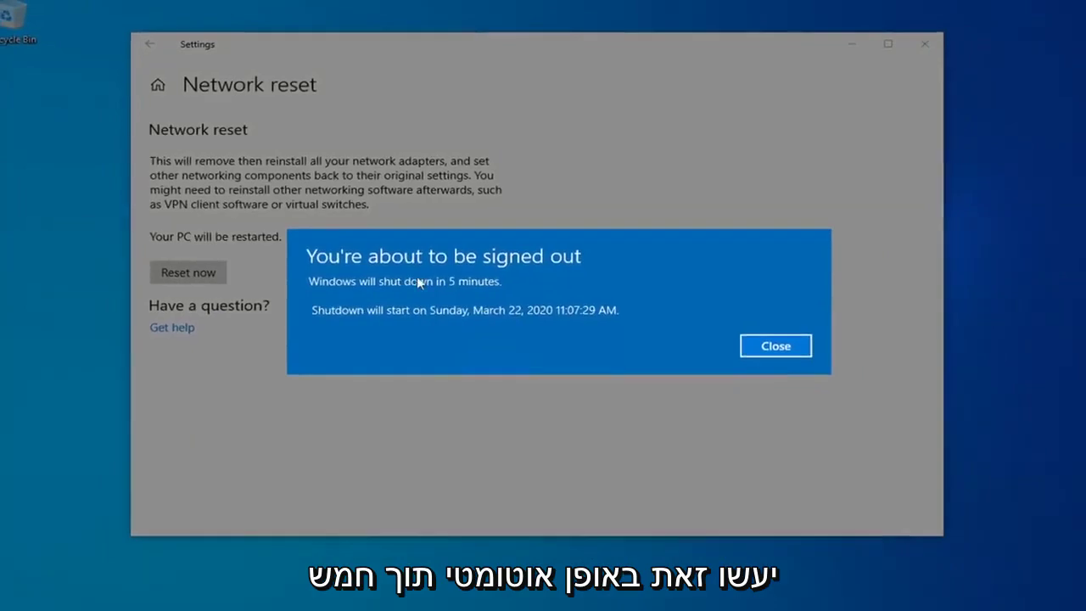
left_click(785, 346)
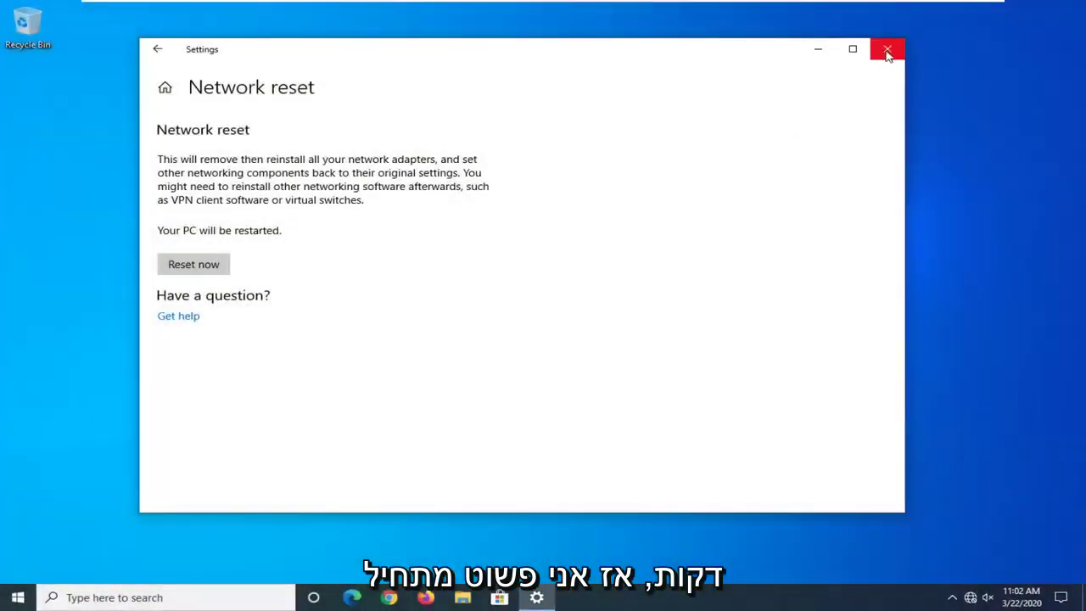
left_click(887, 49)
- Restart the PC from the Start menu's power options
left_click(18, 598)
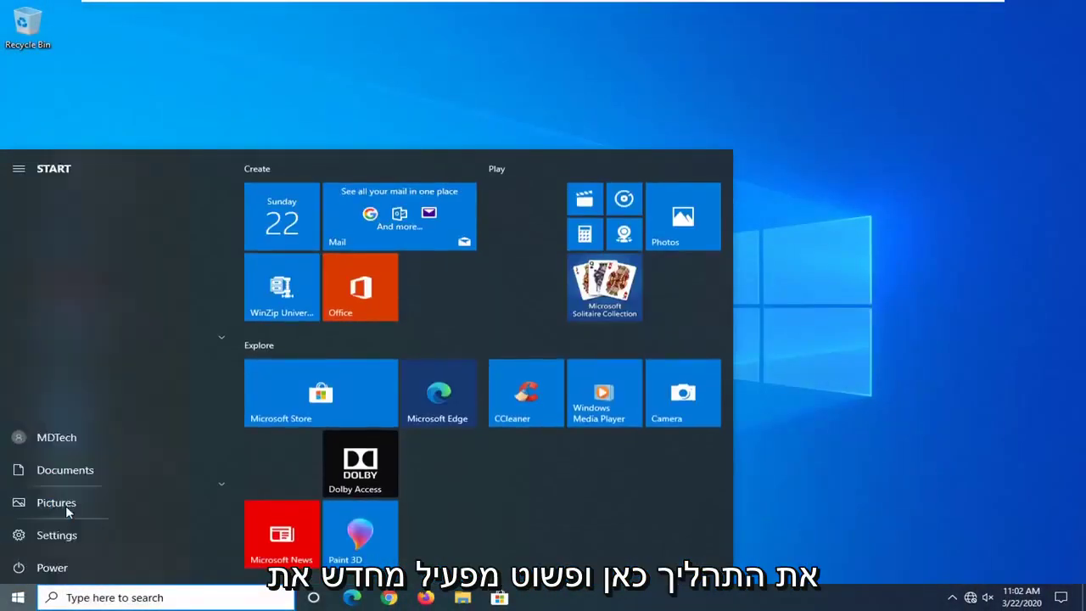
left_click(18, 567)
left_click(18, 568)
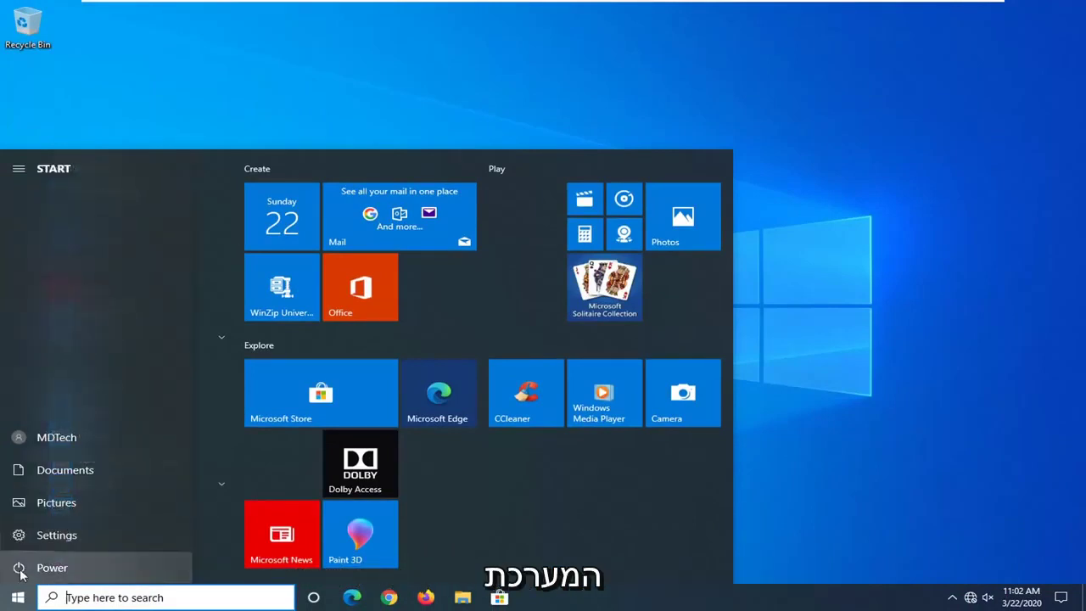
left_click(126, 575)
left_click(55, 529)
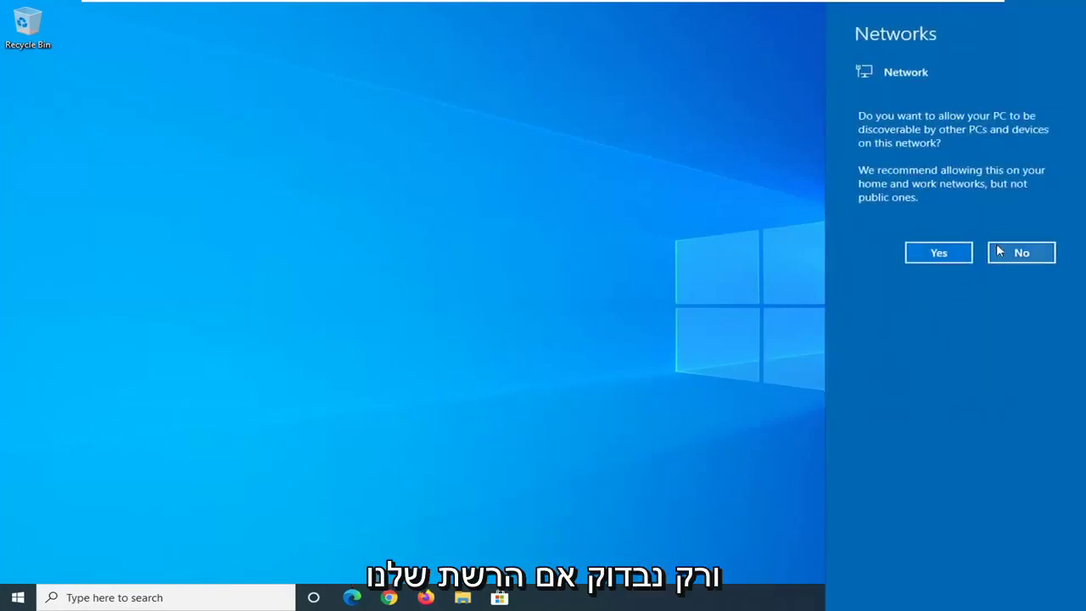
- Answer No to network discoverability, then bring up the Start menu
left_click(821, 413)
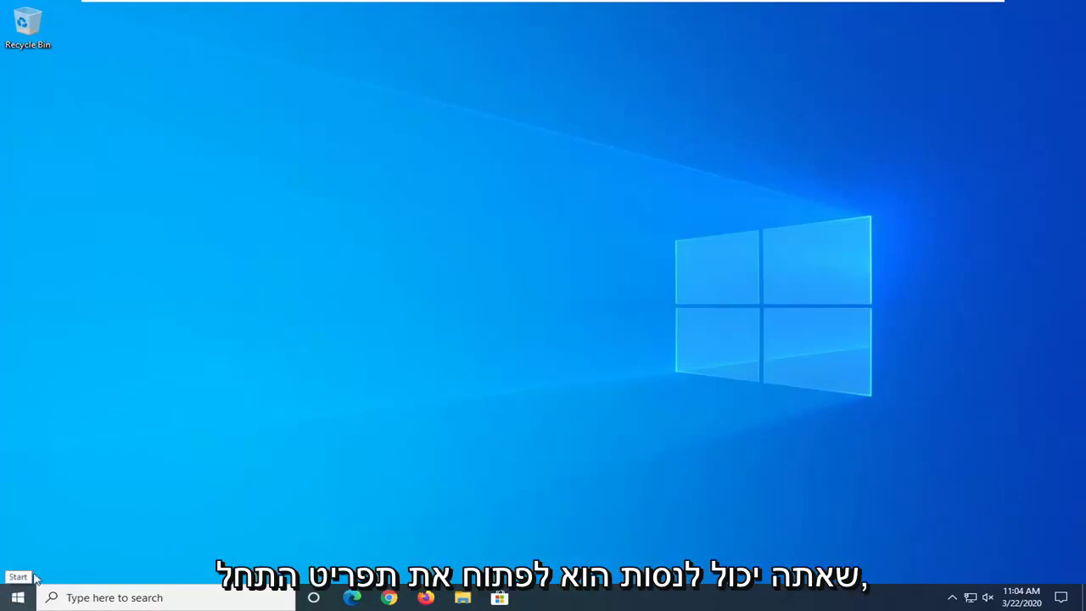
left_click(13, 601)
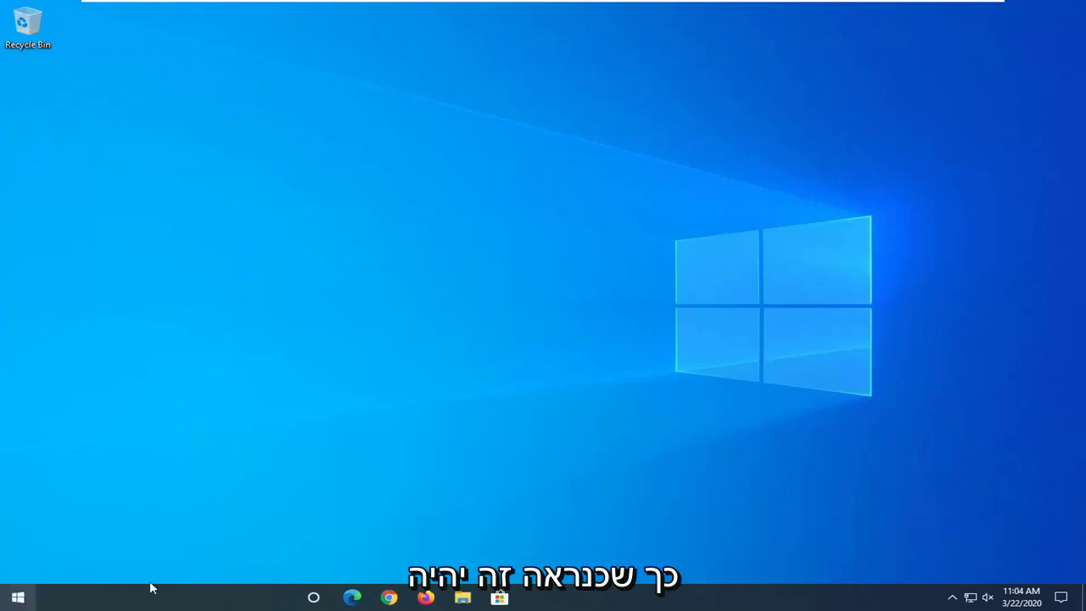
- Search 'cmd' and launch Command Prompt as administrator, approving the UAC prompt
type("cmd")
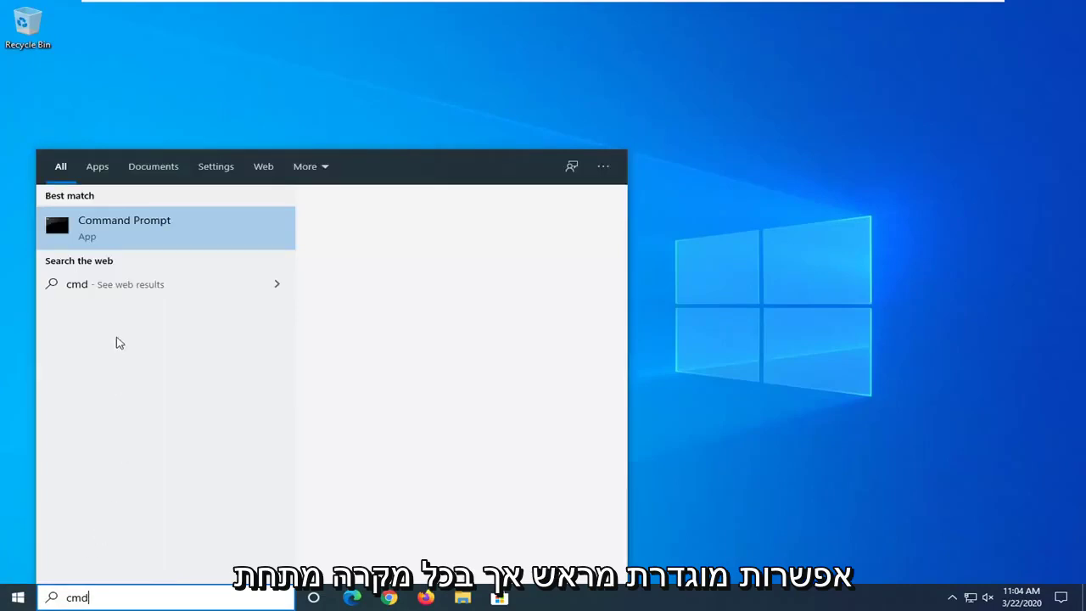
right_click(119, 240)
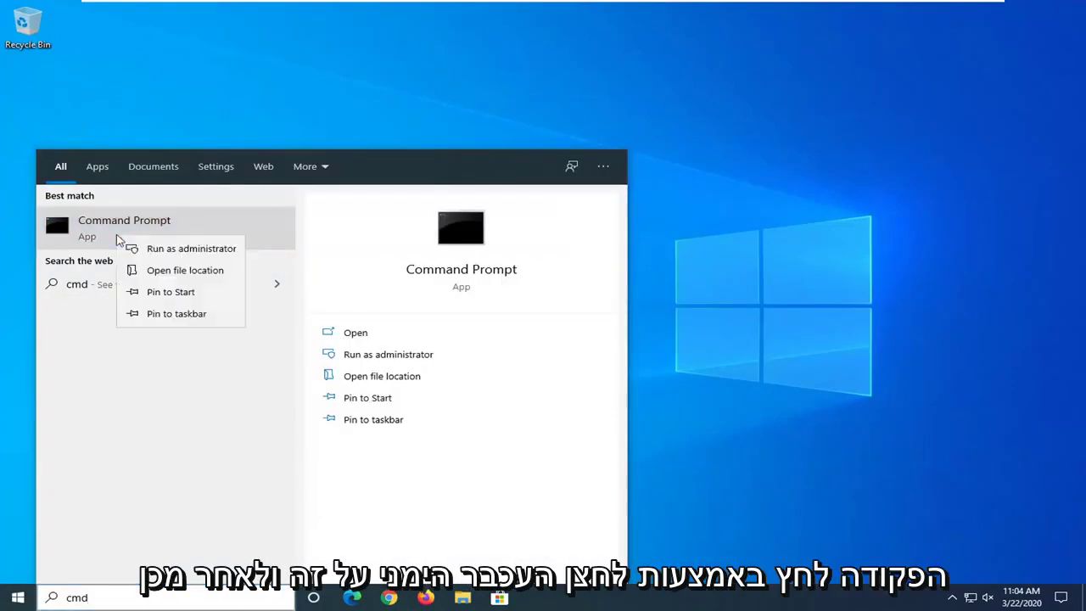
left_click(158, 246)
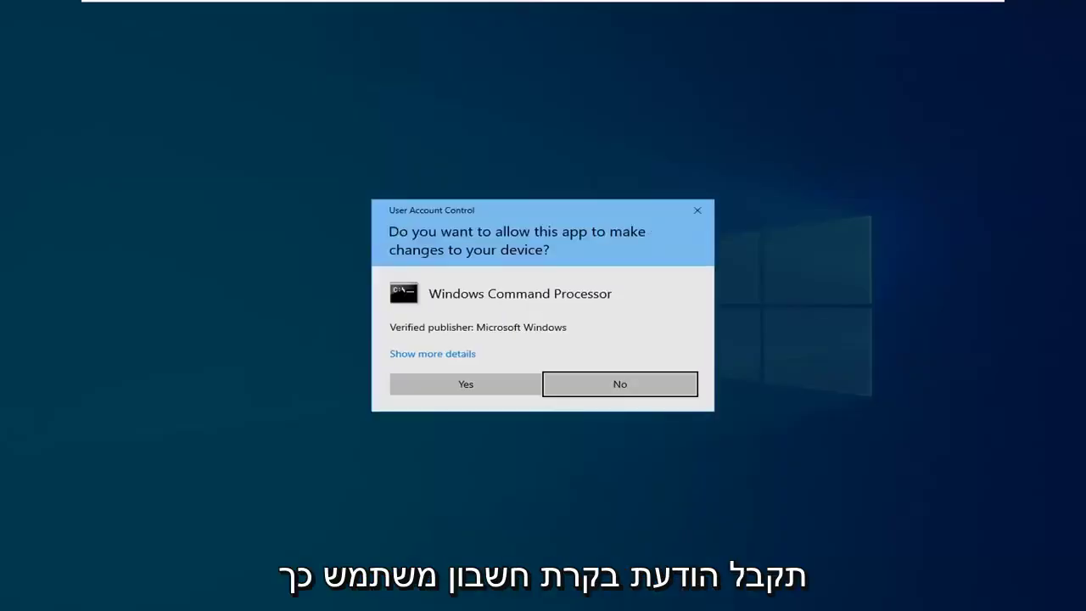
left_click(481, 386)
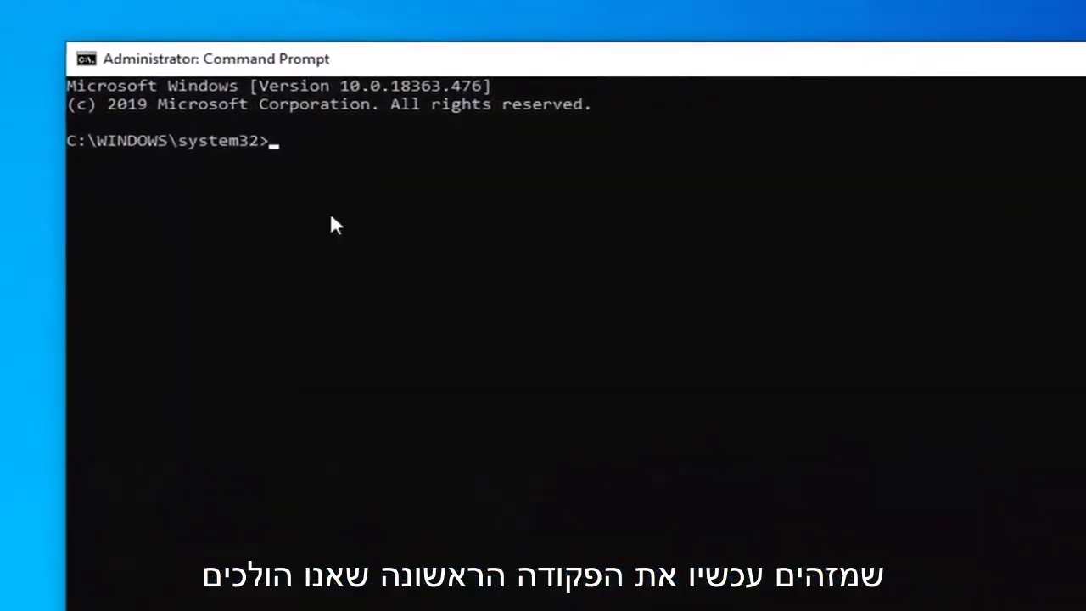
- Run 'netsh winsock reset catalog' in the administrator console
type("netsh")
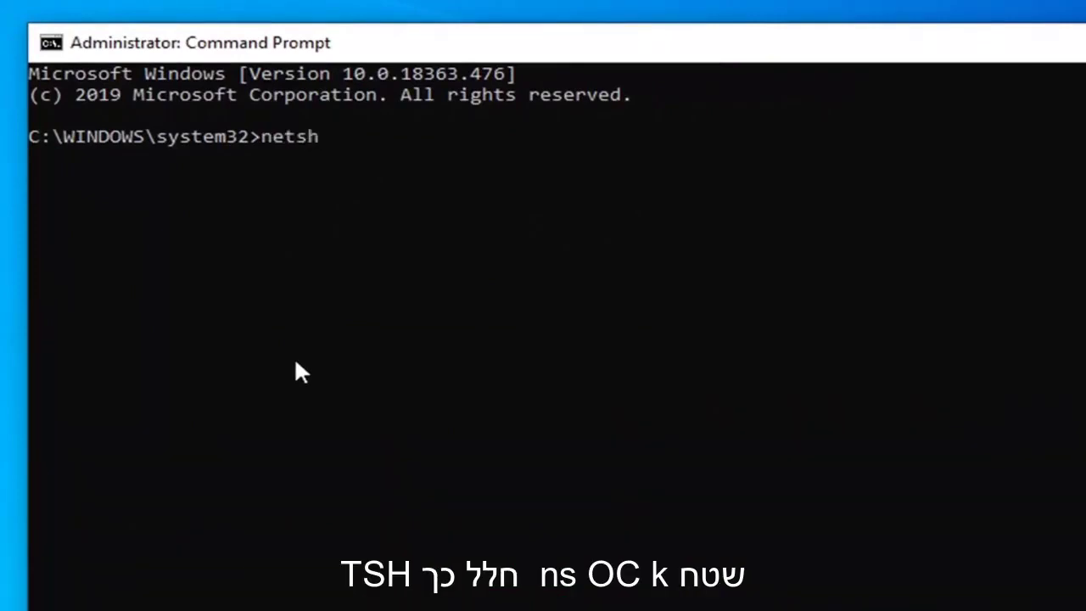
type(" winsock")
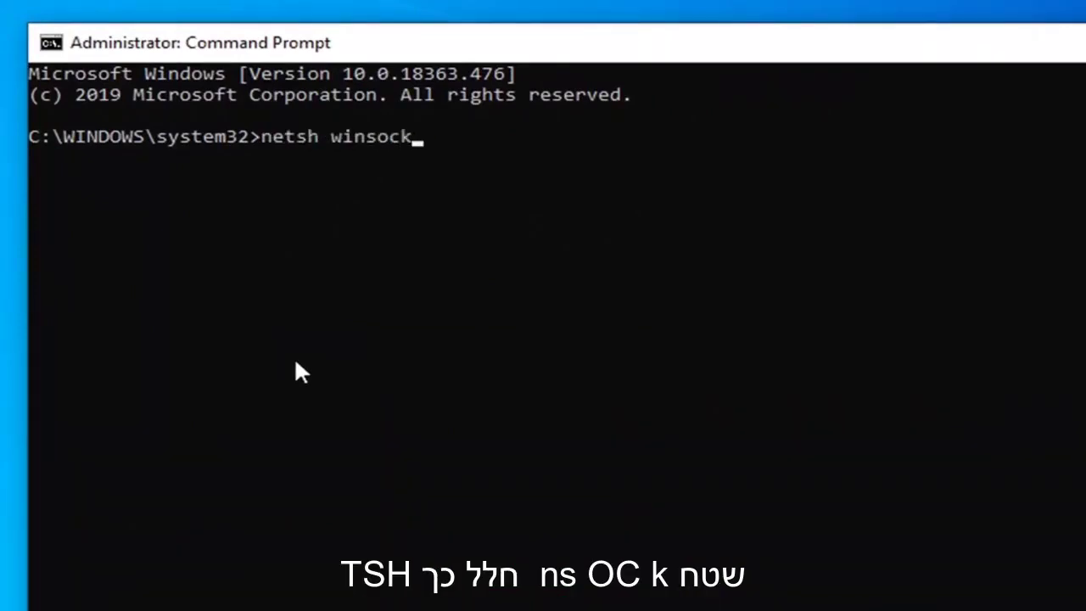
type(" reset ")
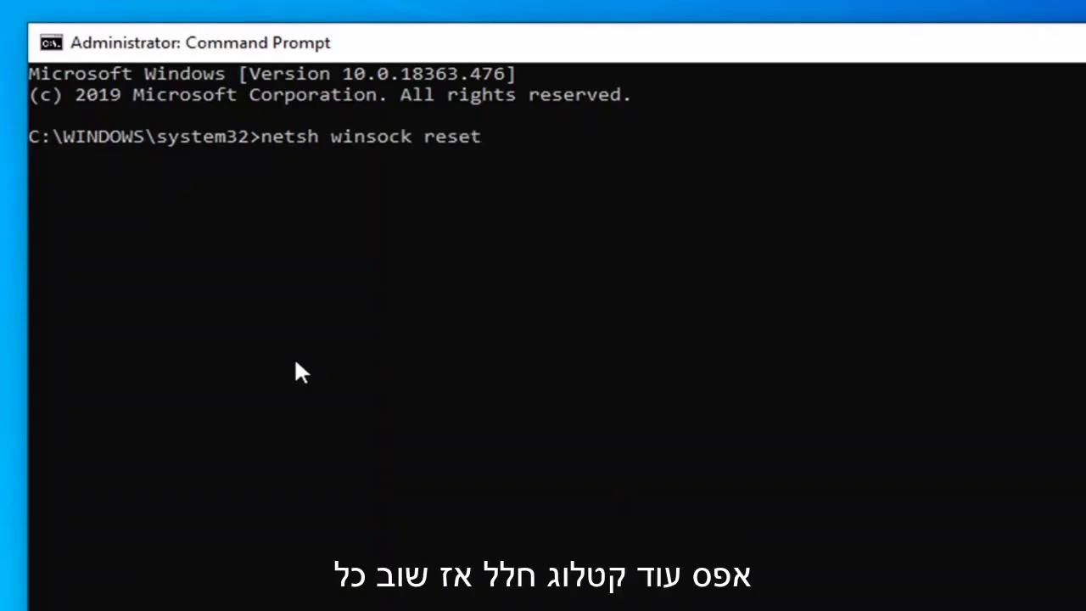
type("catalog")
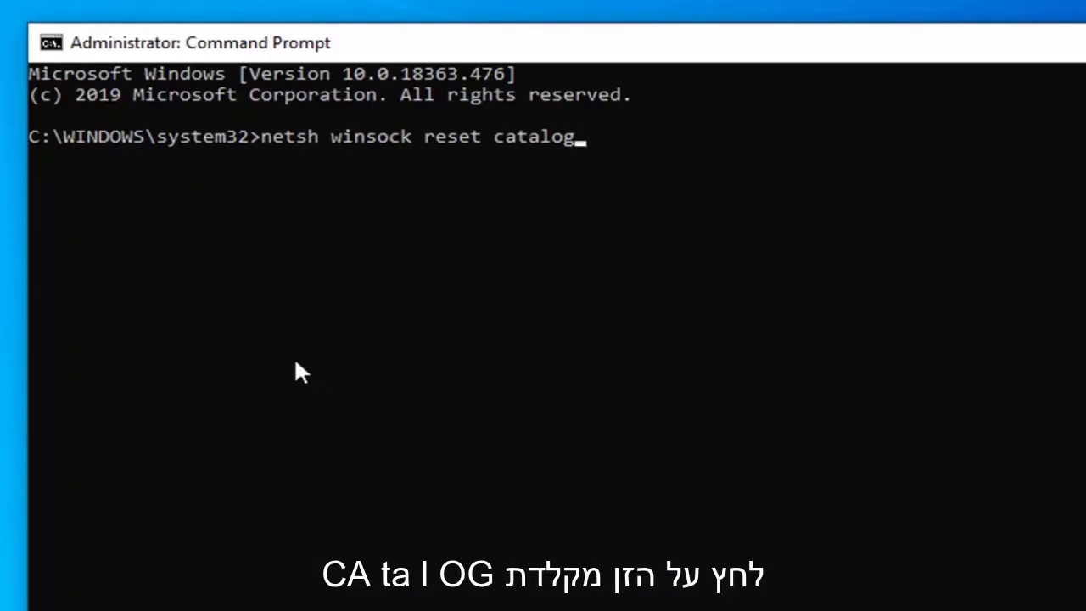
key("Return")
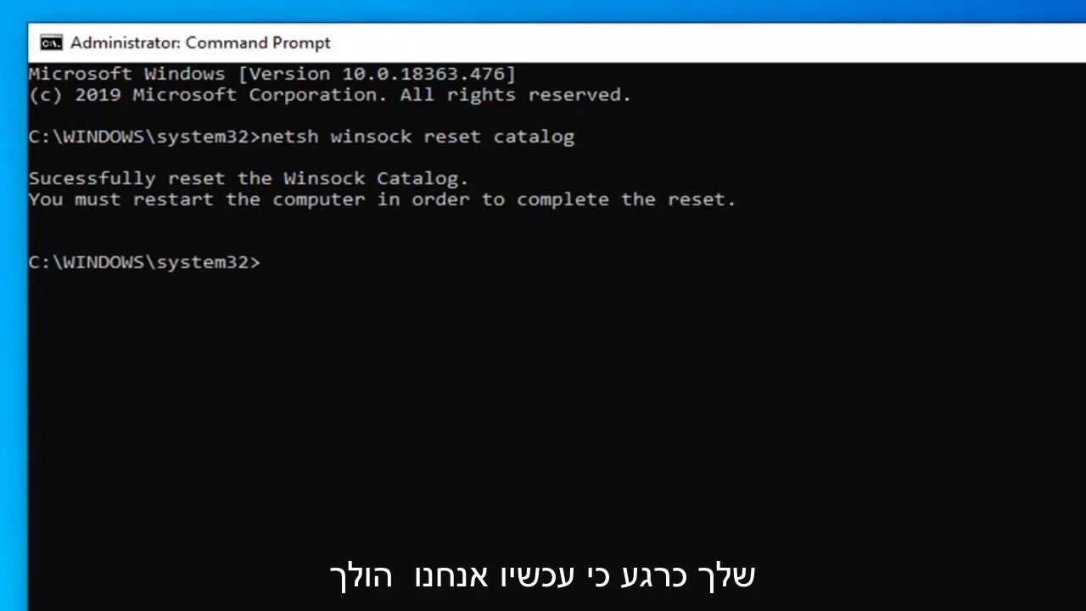
- Run 'netsh int ipv4 reset reset.log', then close the Command Prompt window
type("ne")
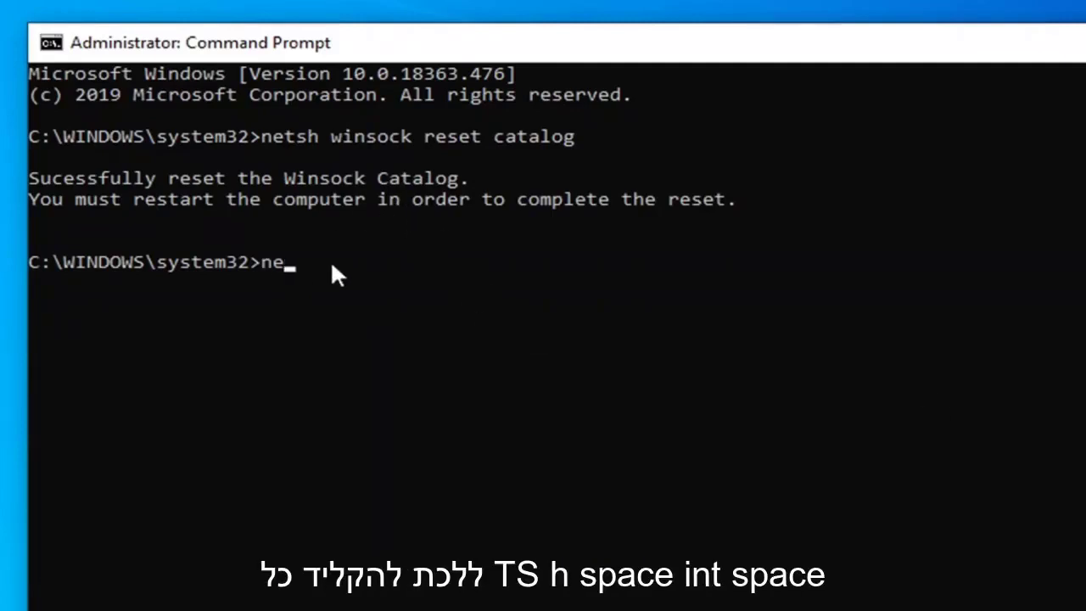
type("tsh int ip")
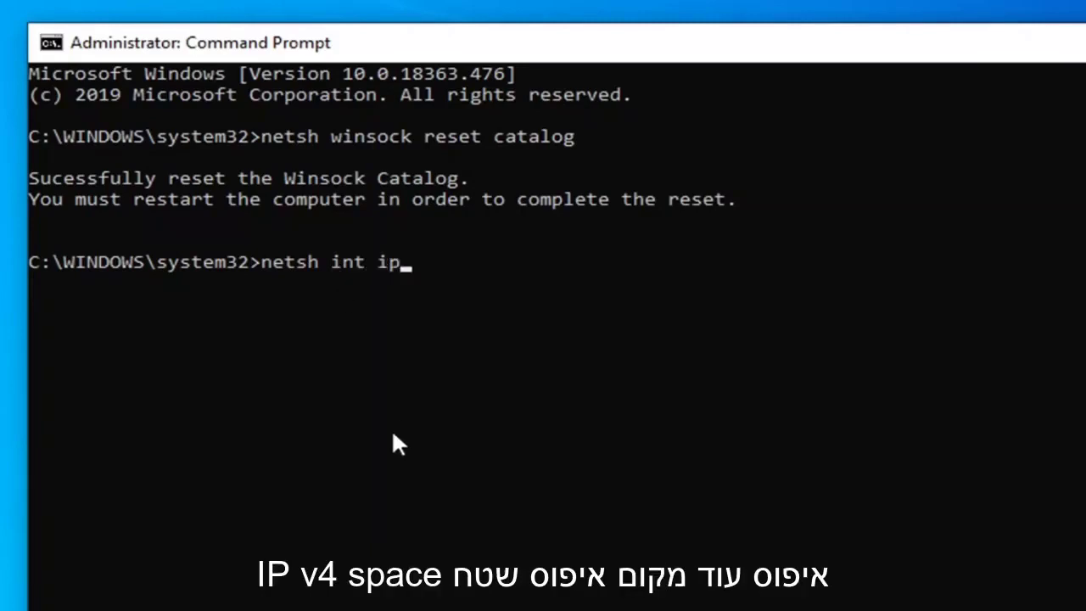
type("v4 reset")
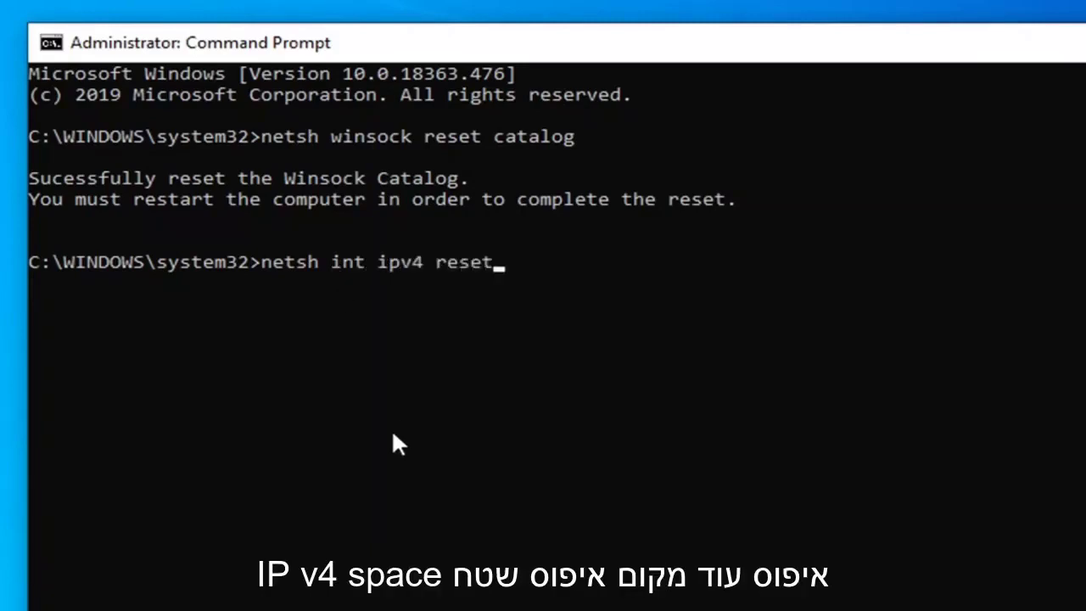
type(" reset.log")
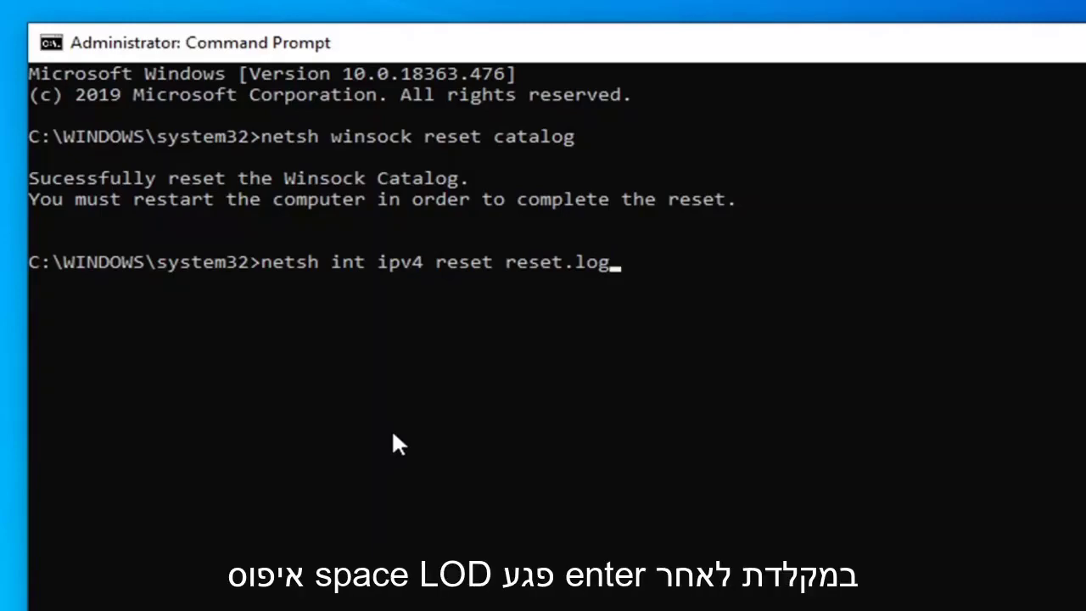
key("Return")
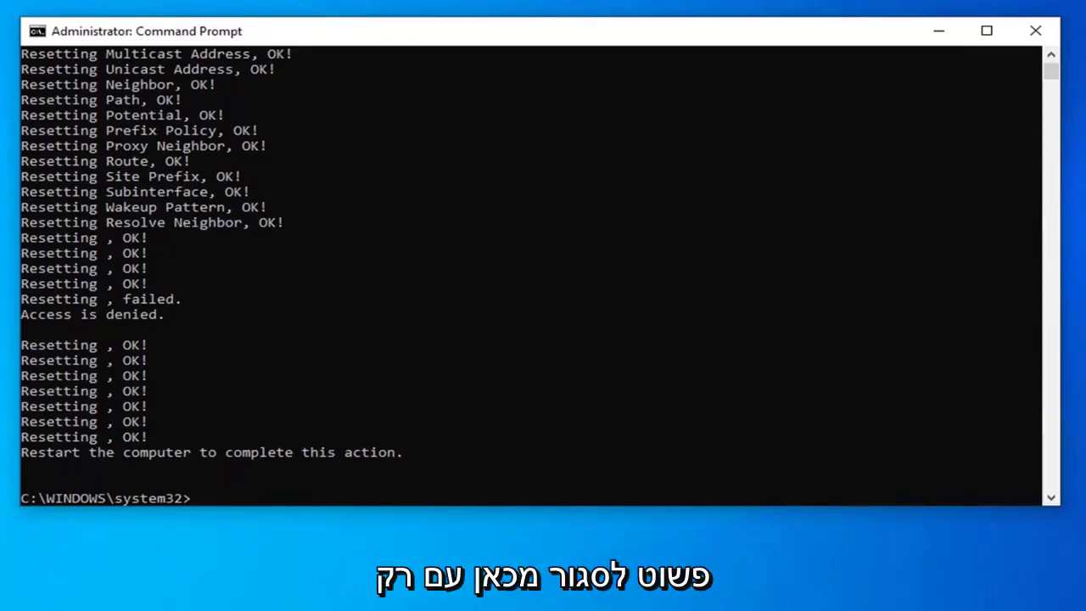
left_click(1036, 33)
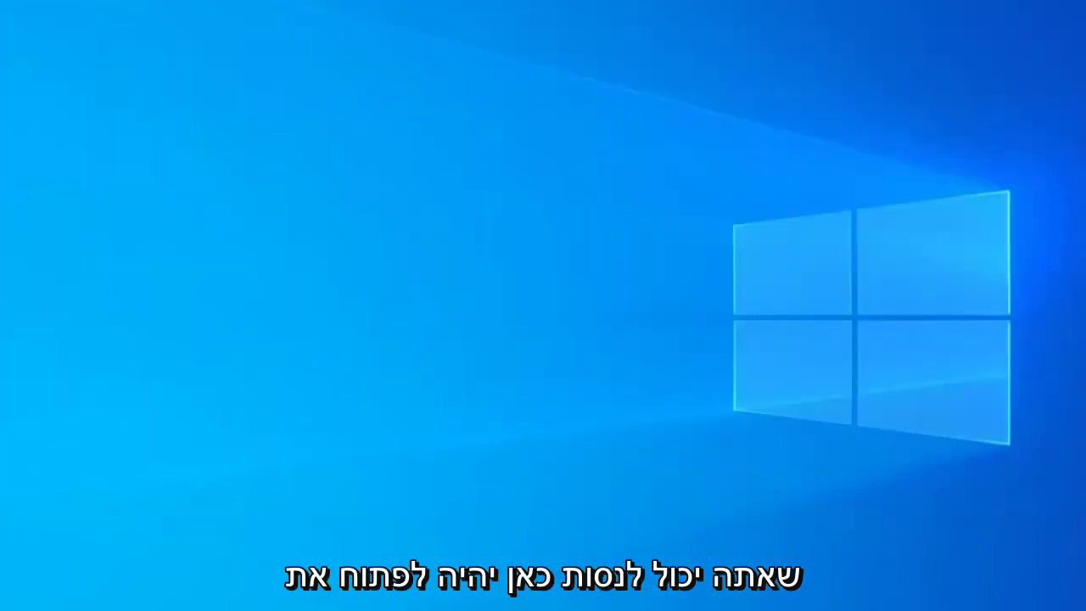
- Search for 'device manager' from the Start menu
key("super")
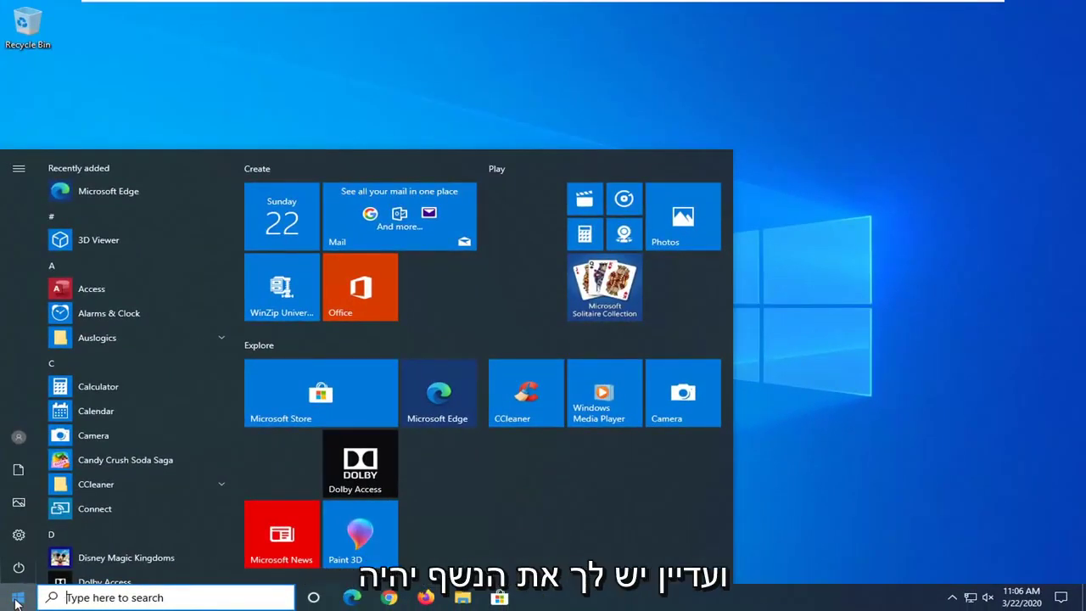
type("device manager")
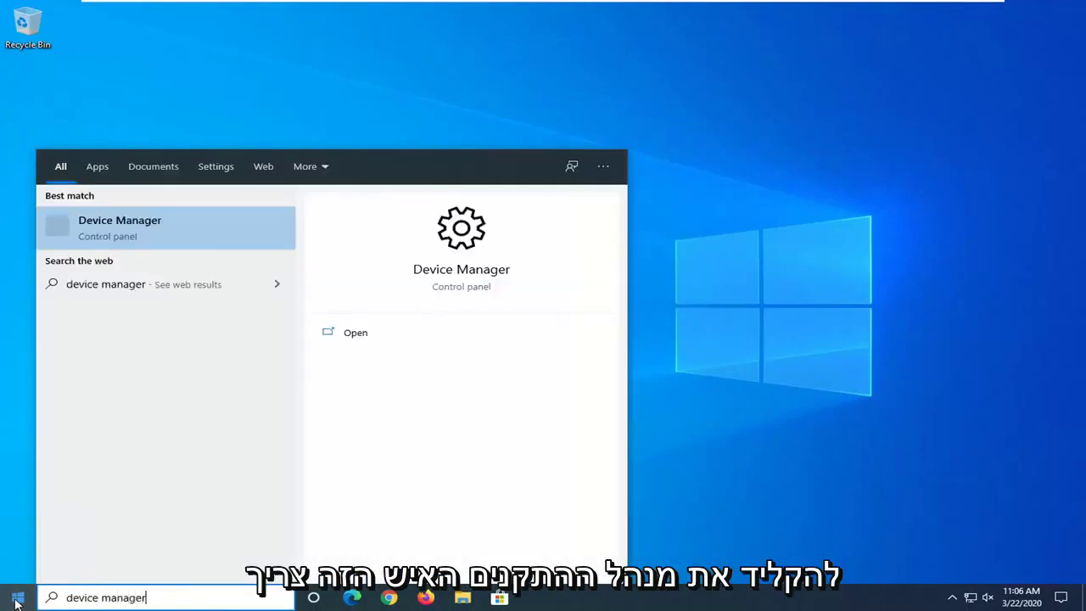
- Open Device Manager and expand Network adapters to select the Intel(R) 82574L Gigabit adapter
left_click(130, 235)
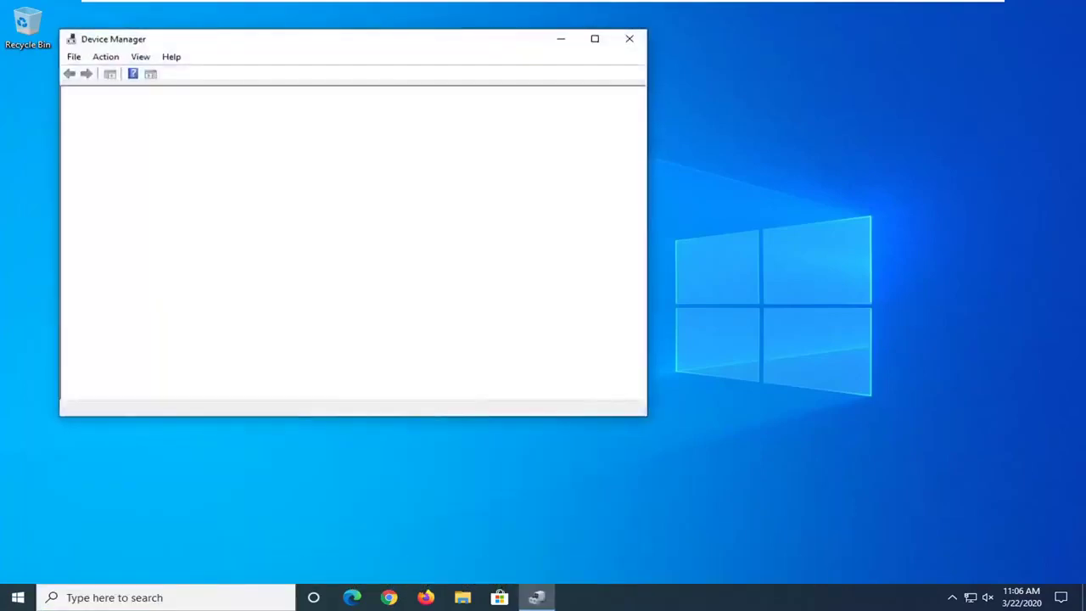
left_click_drag(410, 48, 546, 60)
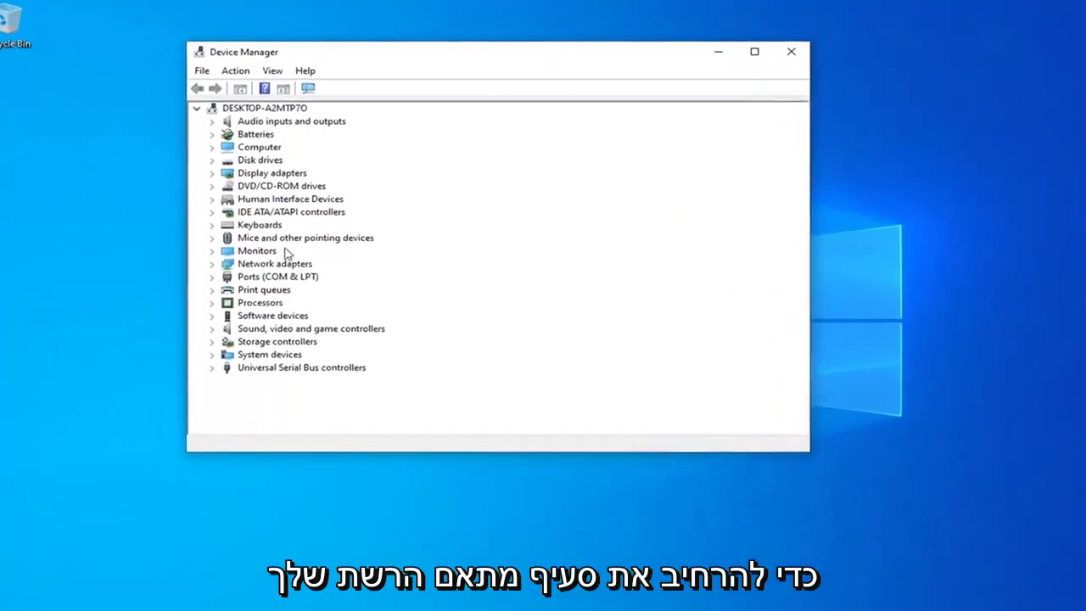
left_click(271, 263)
double_click(265, 265)
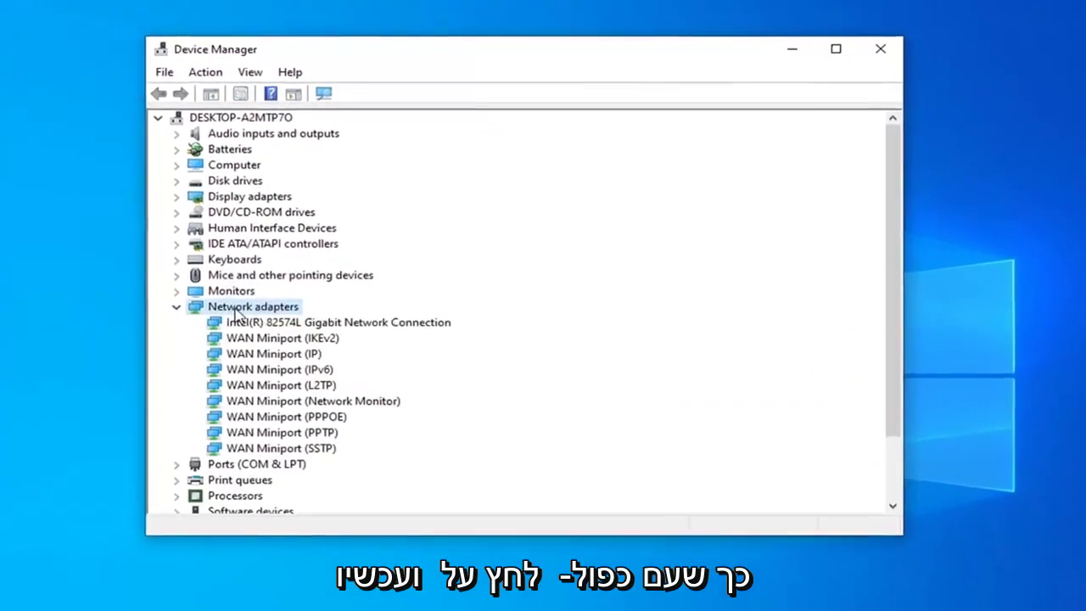
left_click(255, 323)
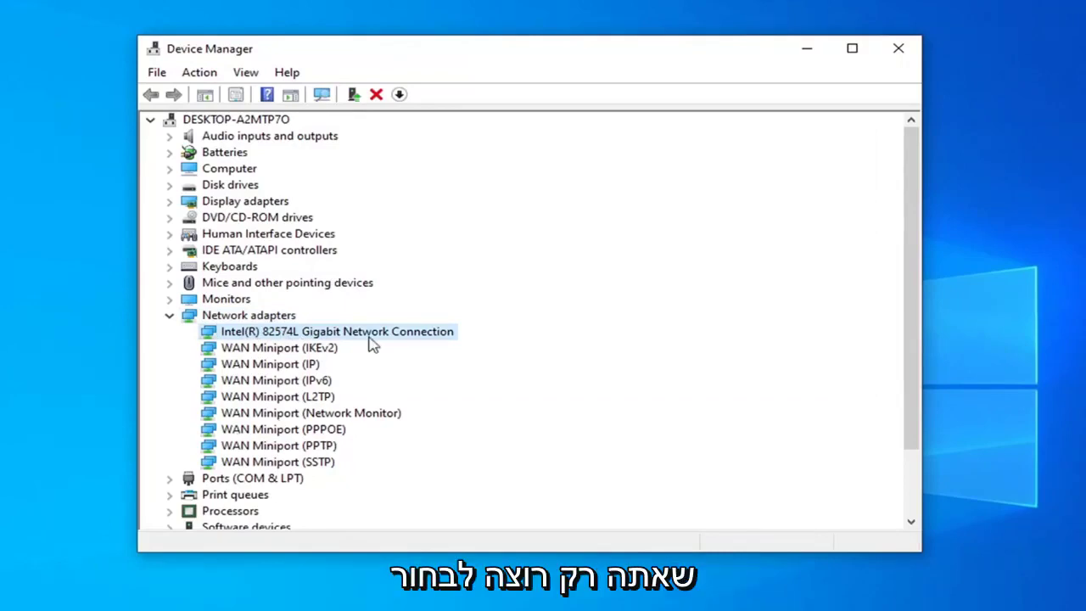
- Uninstall the Intel adapter, then collapse Network adapters and close Device Manager
right_click(277, 337)
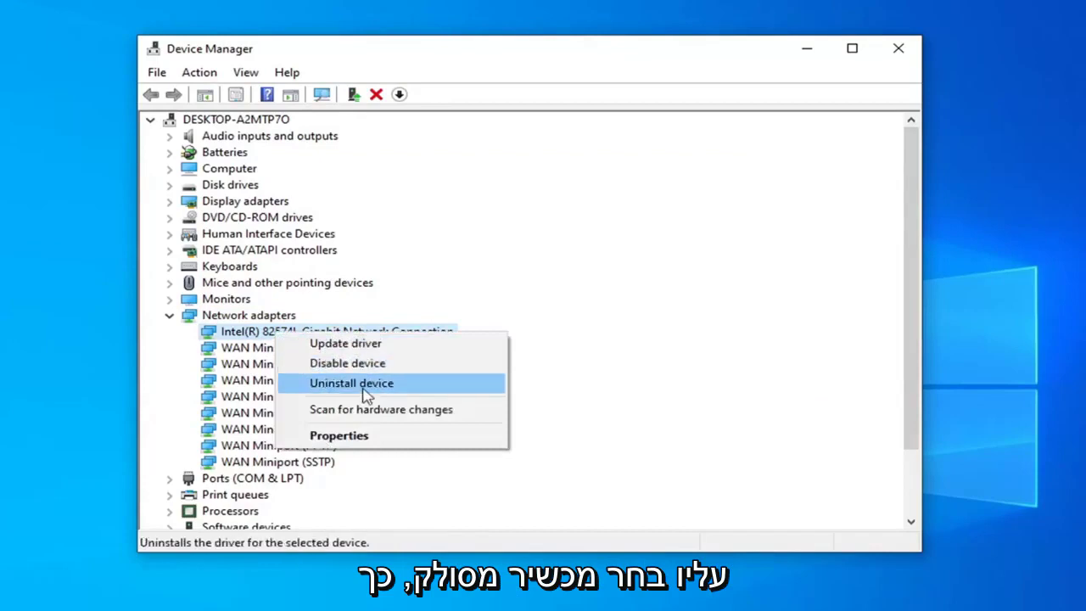
left_click(365, 386)
left_click(634, 450)
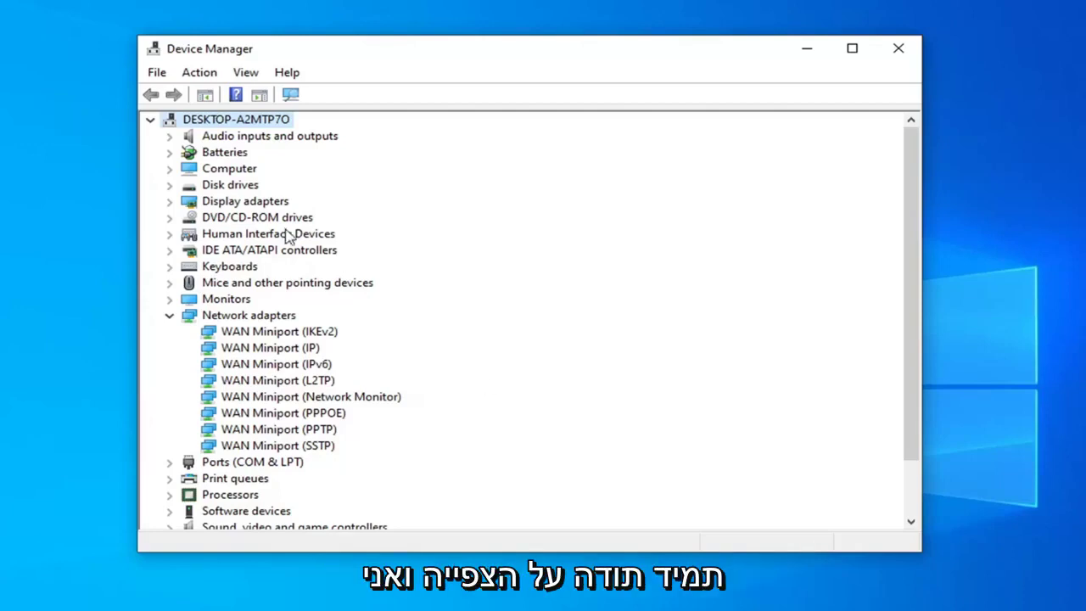
left_click(169, 315)
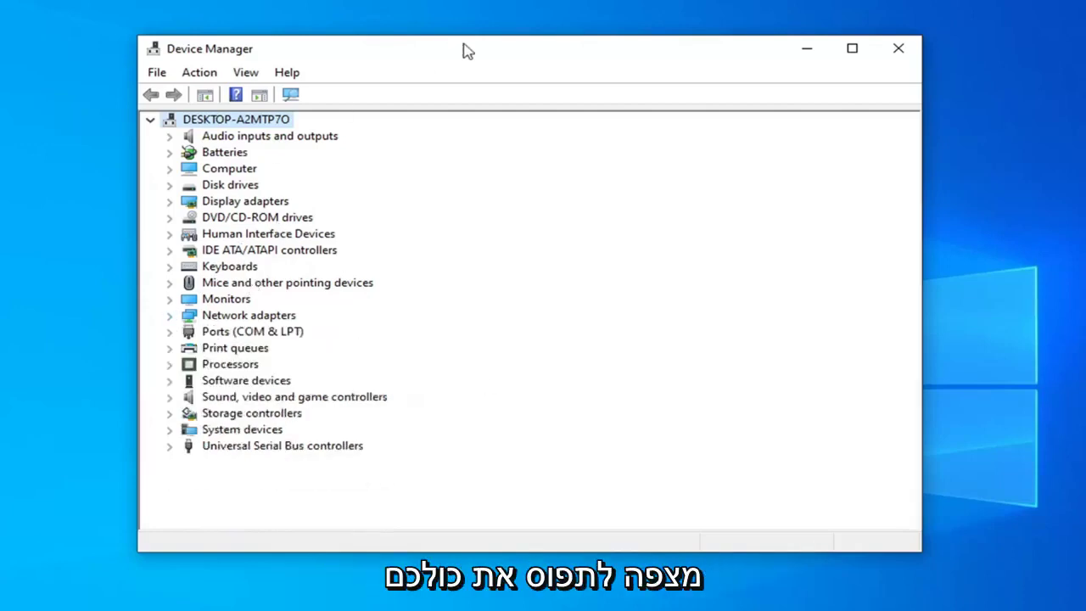
left_click(915, 54)
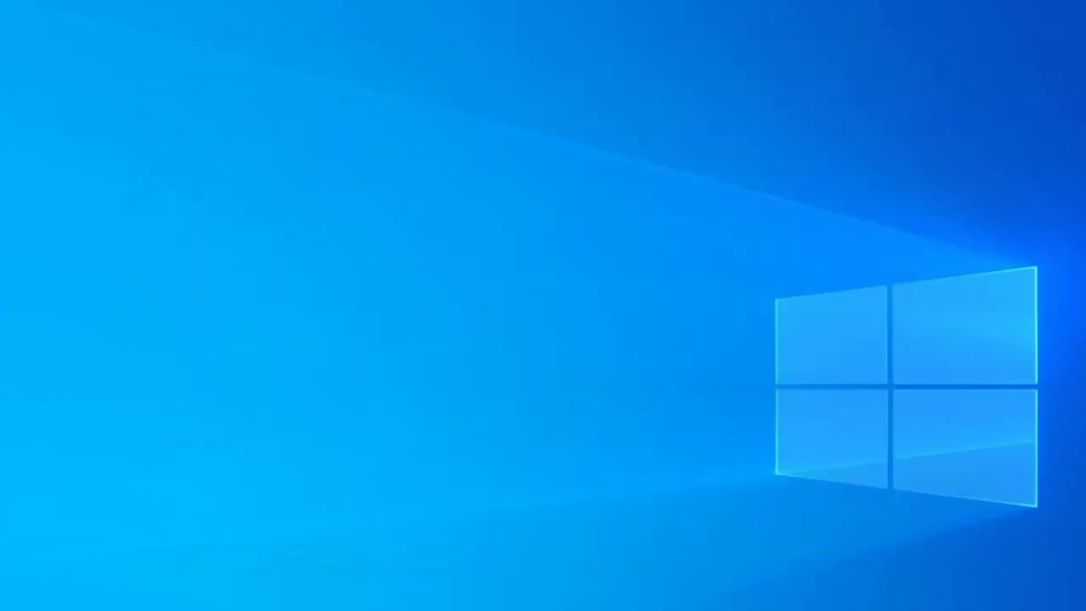